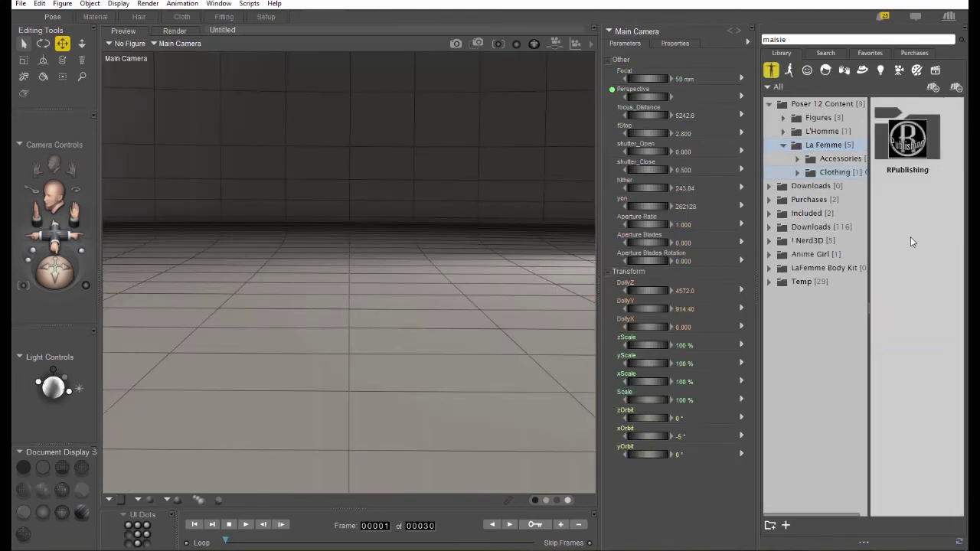
# Load the 1PC Suit from the La Femme RPublishing clothing library into the empty scene
pyautogui.click(898, 159)
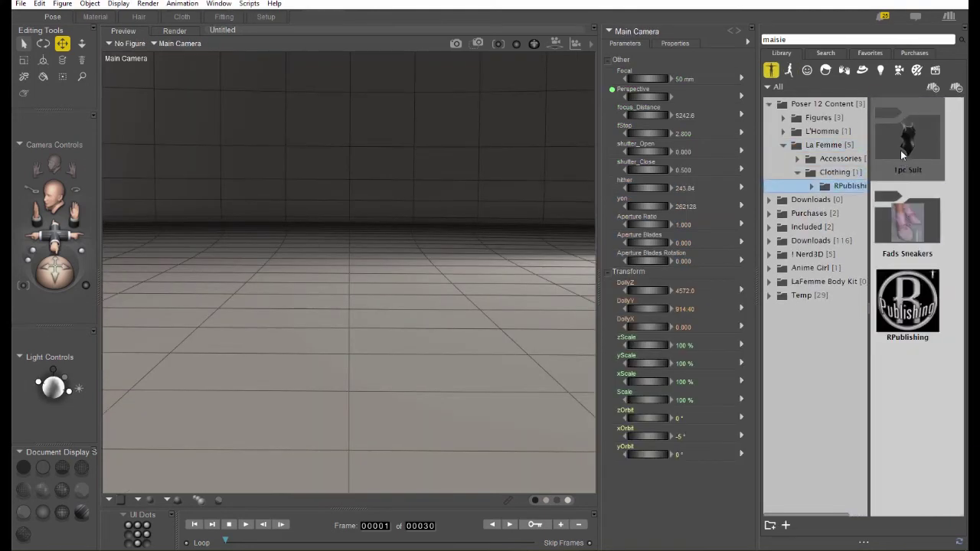
pyautogui.doubleClick(901, 153)
pyautogui.click(902, 145)
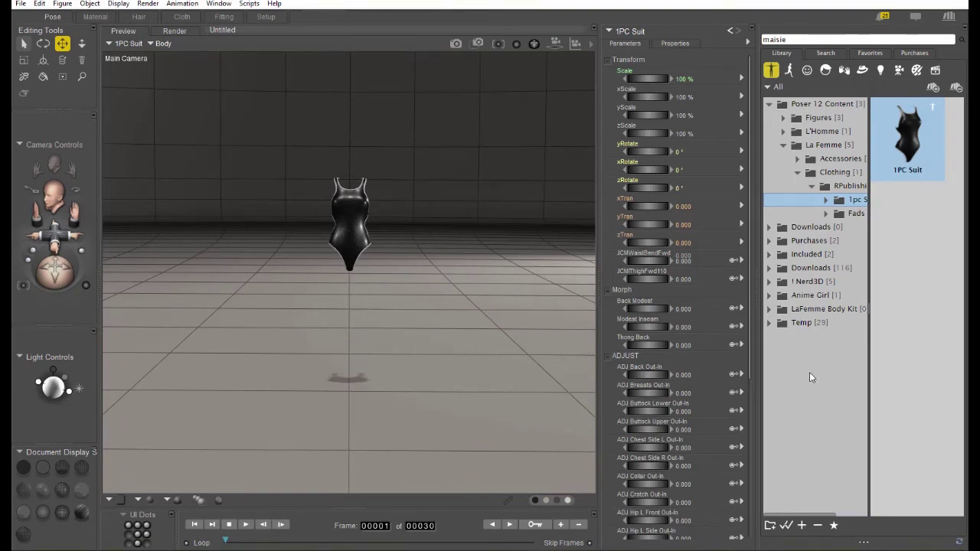
# Add the HR Anime Dev Rig from the Anime Girl library's la Femme Anime DEV folder to the scene
pyautogui.click(775, 314)
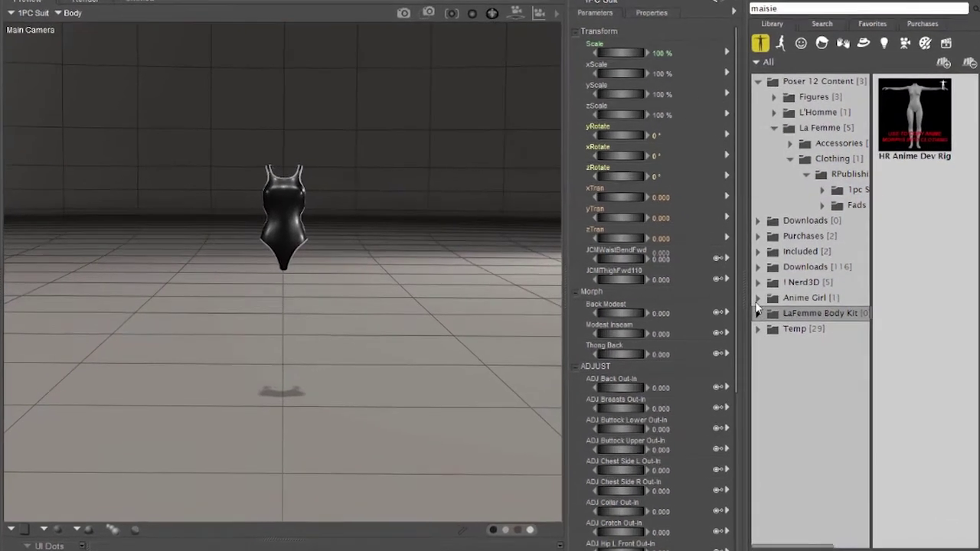
pyautogui.click(756, 299)
pyautogui.click(819, 328)
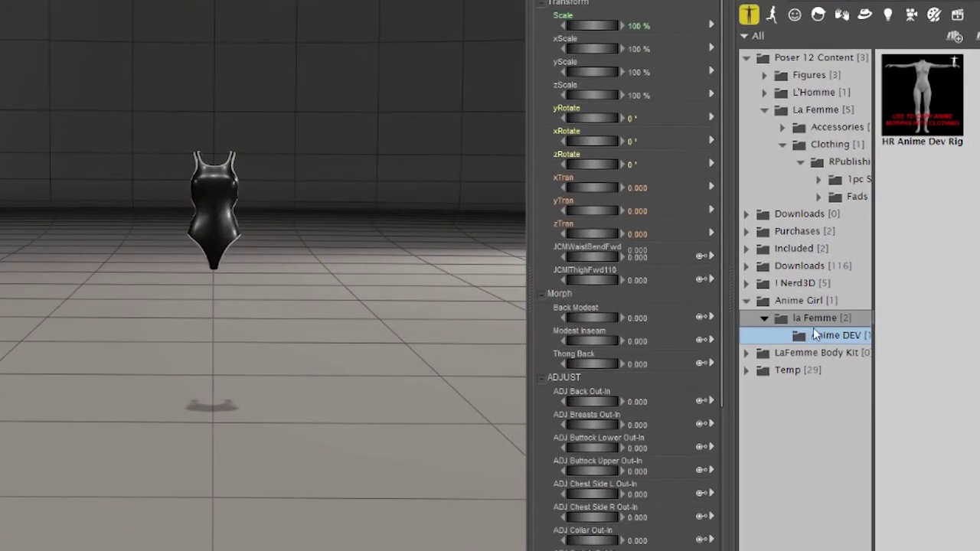
pyautogui.doubleClick(917, 94)
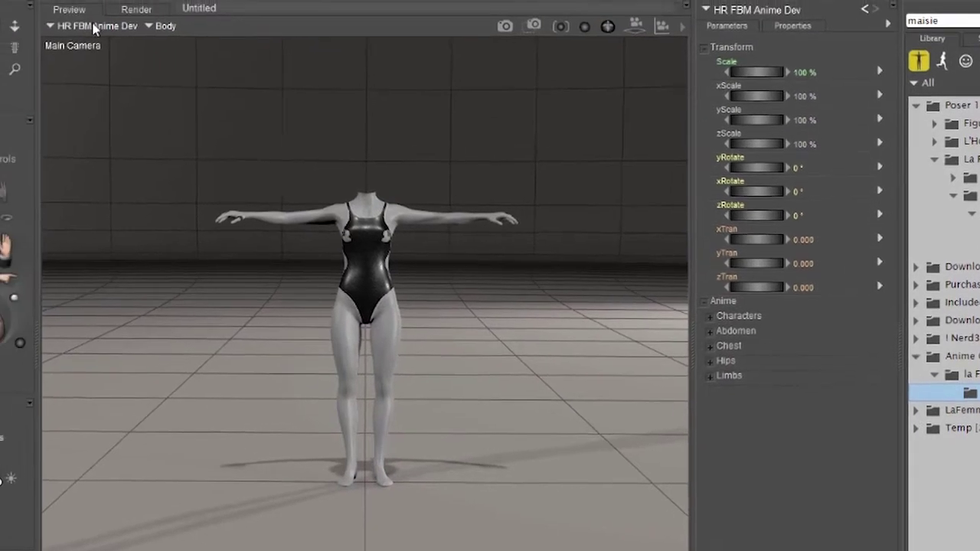
# Copy all morphs from the HR FBM Anime Dev figure into the 1PC Suit
pyautogui.click(94, 28)
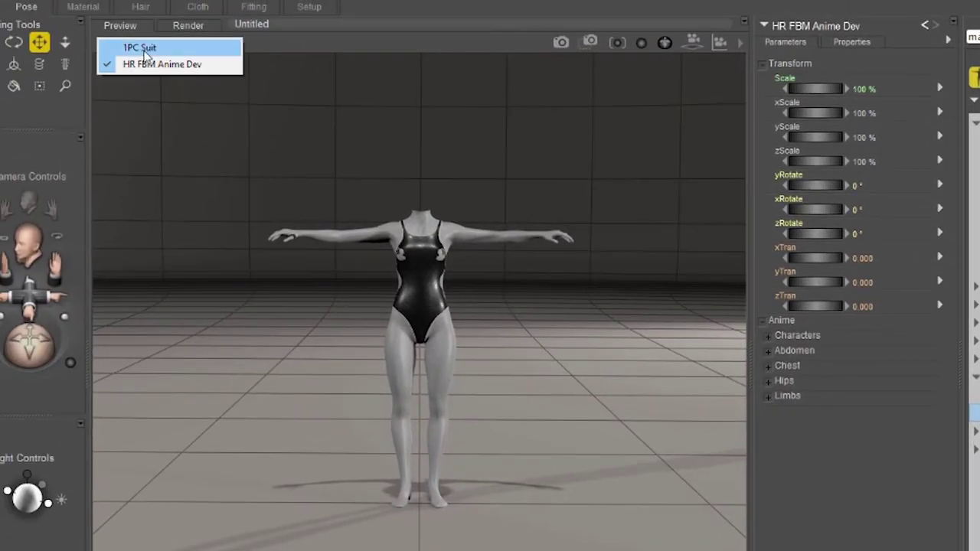
pyautogui.click(142, 48)
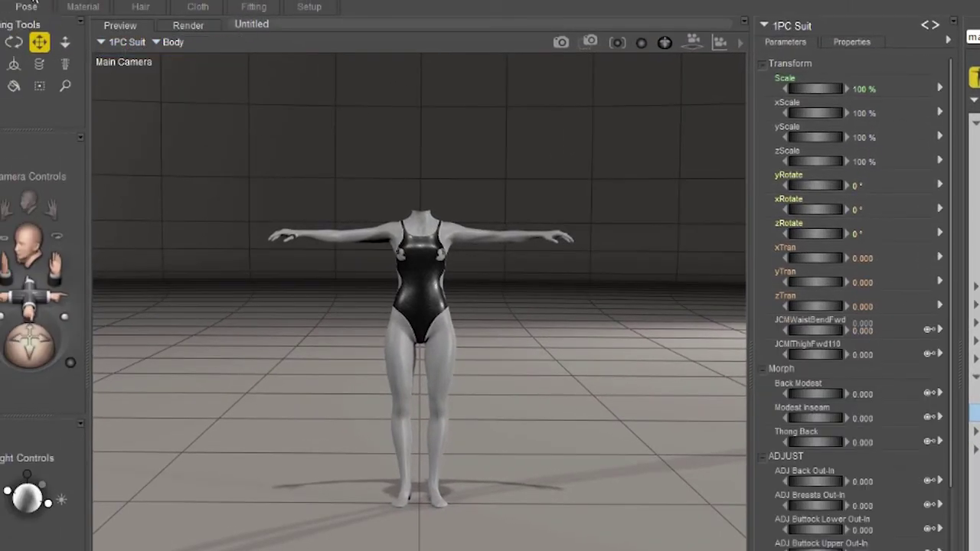
pyautogui.click(35, 4)
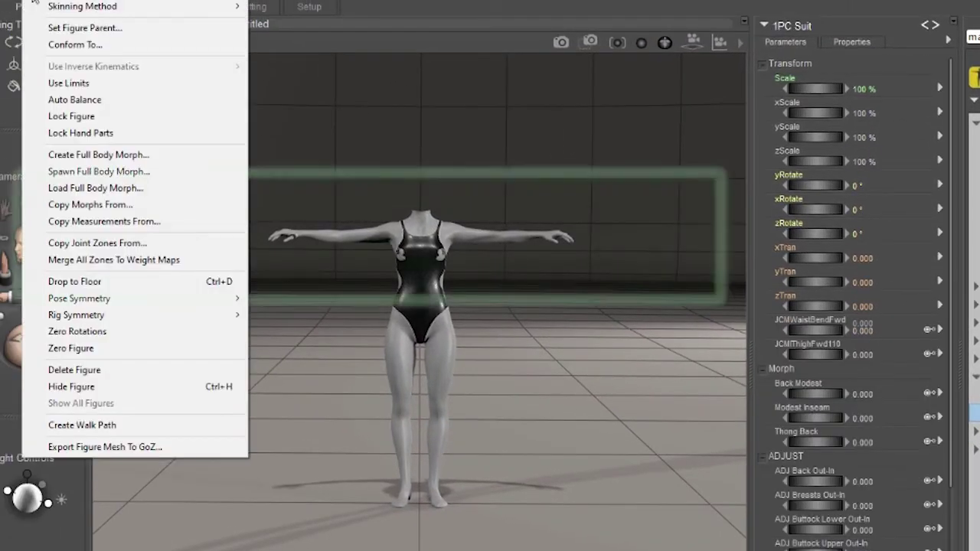
pyautogui.click(58, 205)
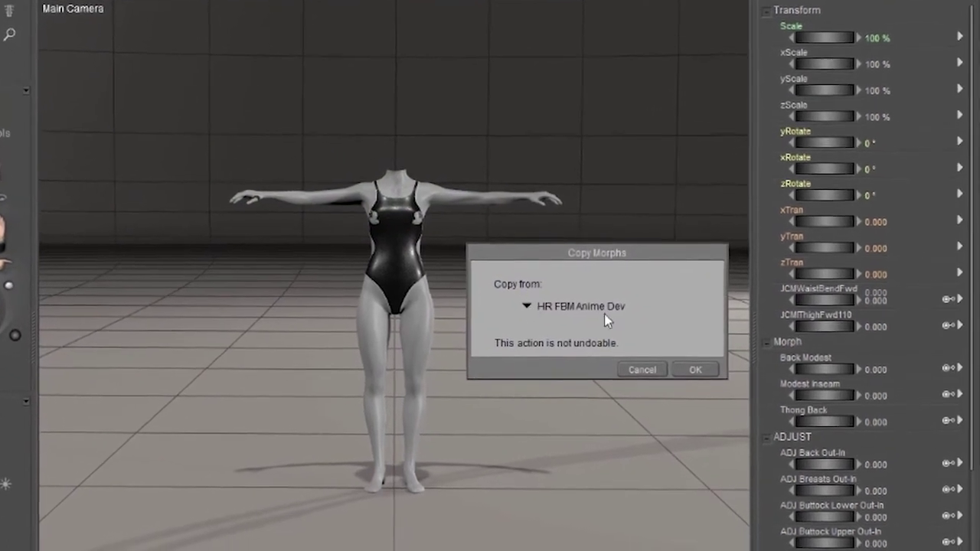
pyautogui.click(695, 368)
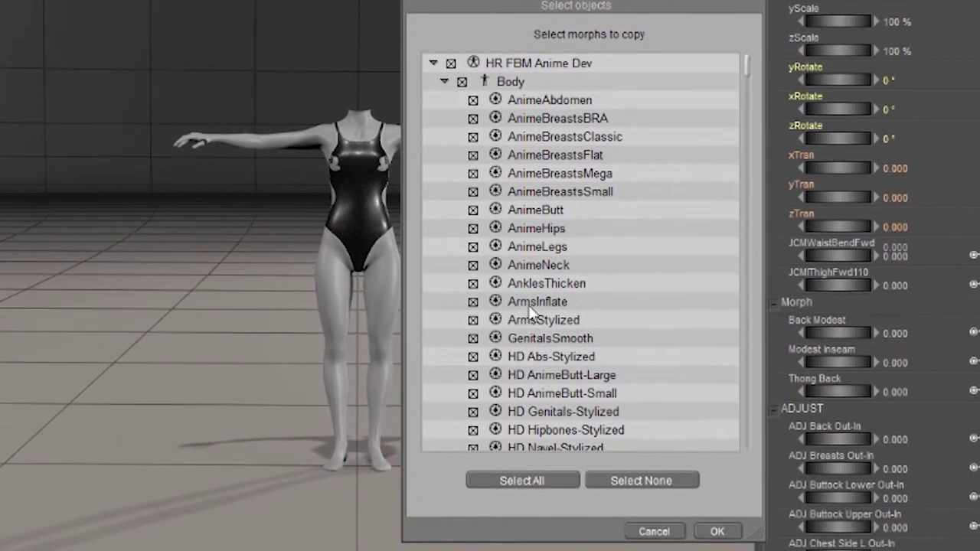
pyautogui.click(717, 532)
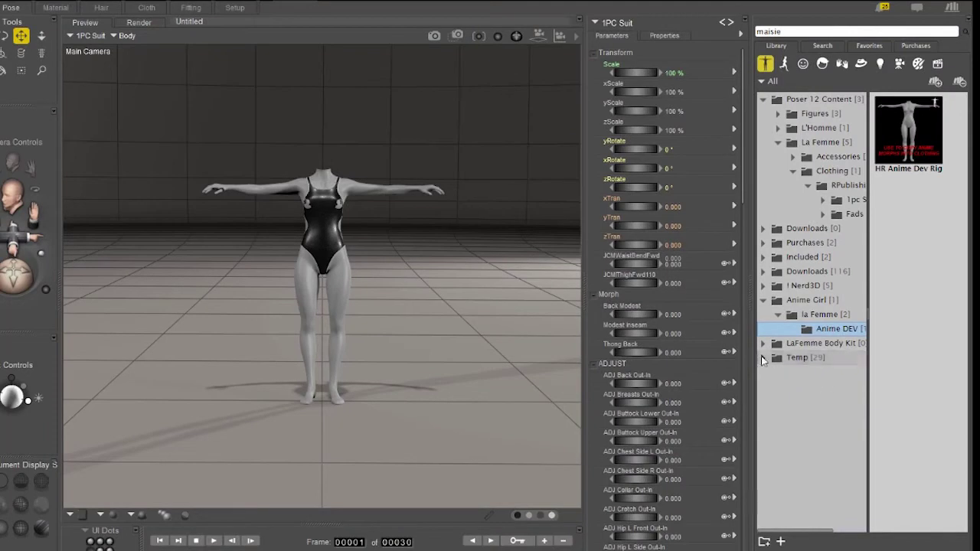
# Save the suit to the Anime folder of the Temp library as "Temp Leotard", using the original figure geometry file
pyautogui.click(762, 357)
pyautogui.click(813, 386)
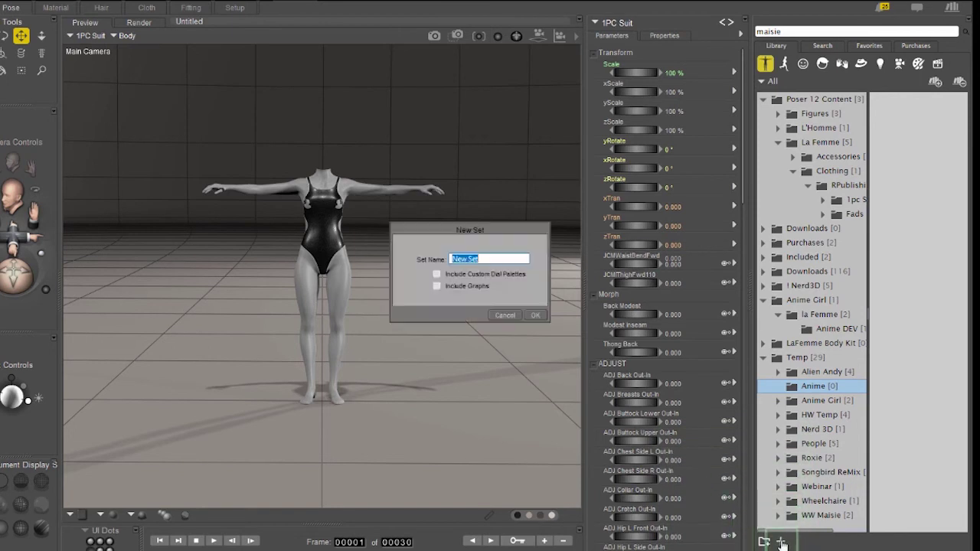
pyautogui.click(783, 544)
pyautogui.write('Temp Leotard')
pyautogui.click(535, 314)
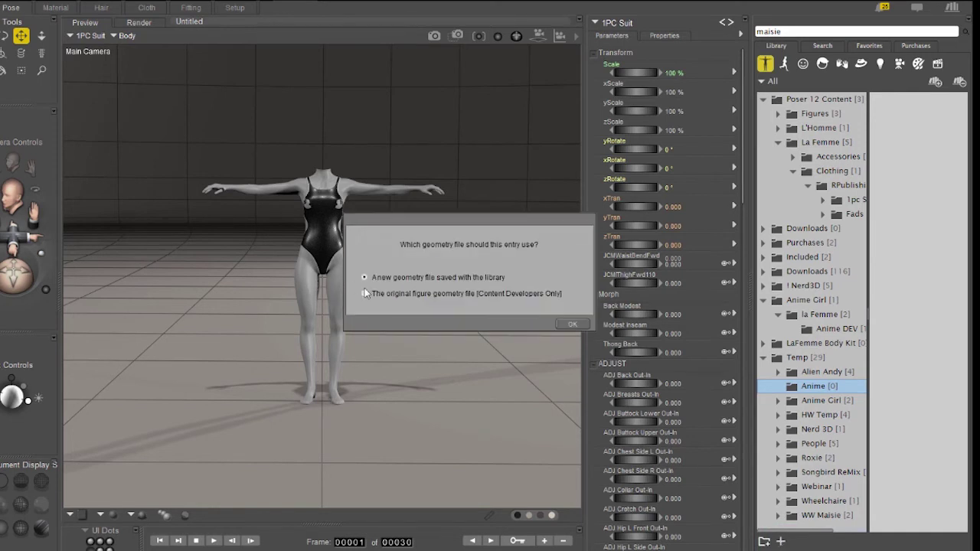
pyautogui.click(364, 293)
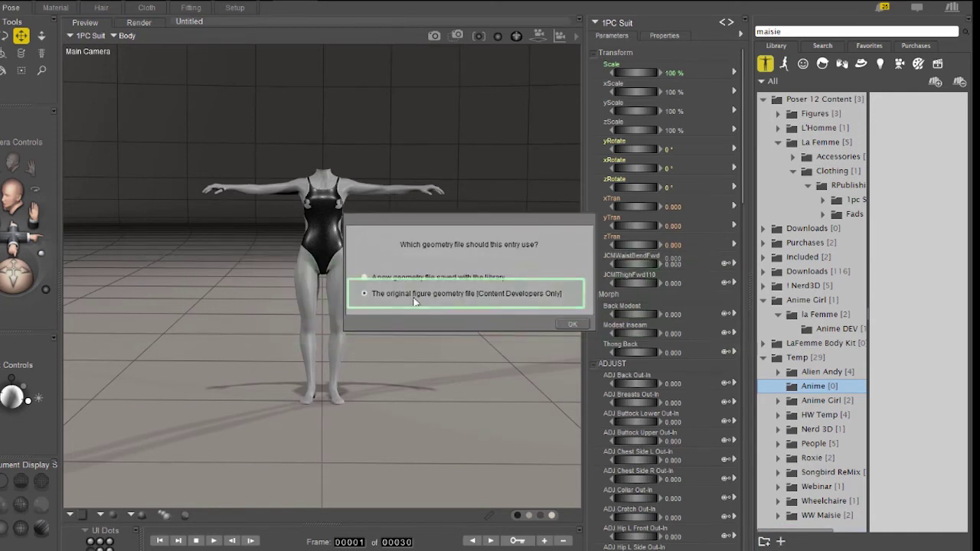
pyautogui.click(576, 324)
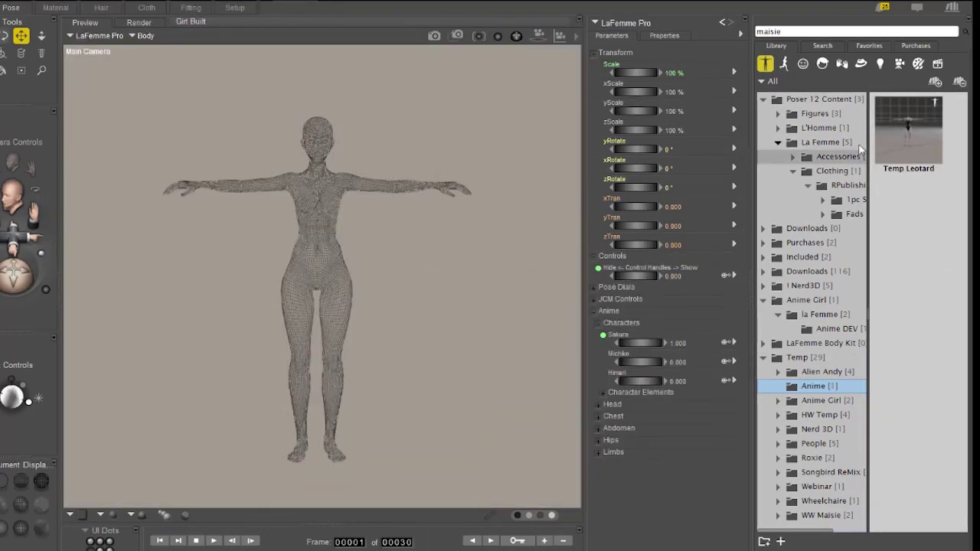
# Load the Temp Leotard into the LaFemme Pro scene and switch the display style to Smooth Lined
pyautogui.doubleClick(917, 129)
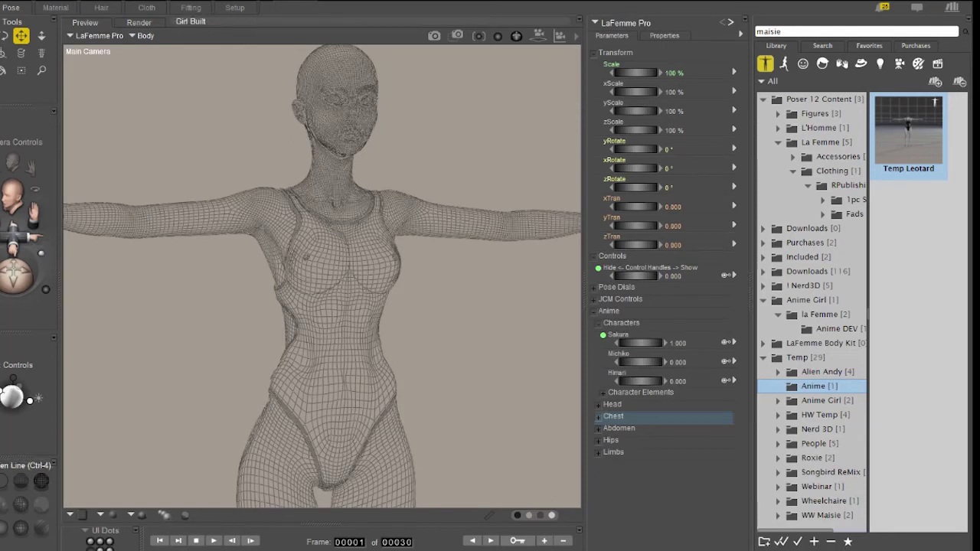
pyautogui.click(21, 530)
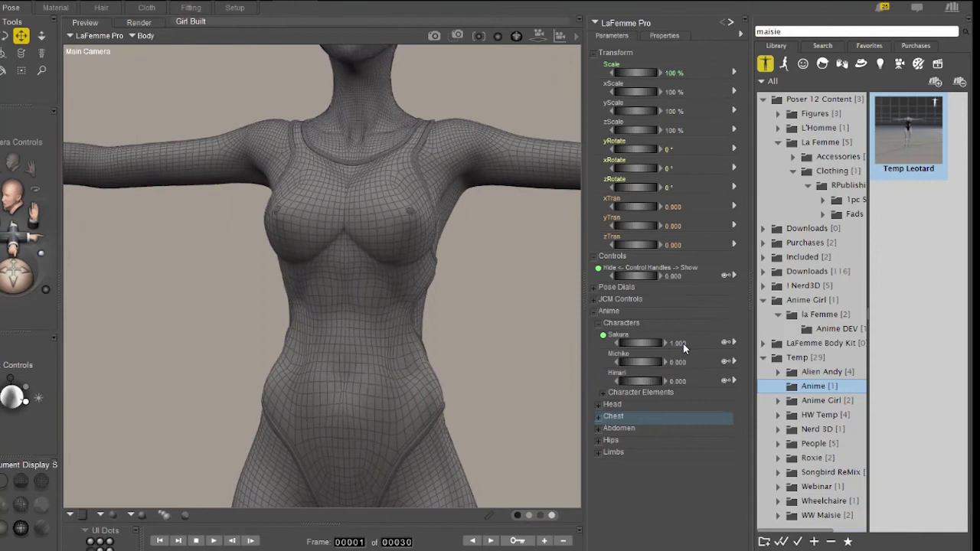
# Set LaFemme Pro's Sakura character morph to 0
pyautogui.click(685, 346)
pyautogui.write('0')
pyautogui.press('Return')
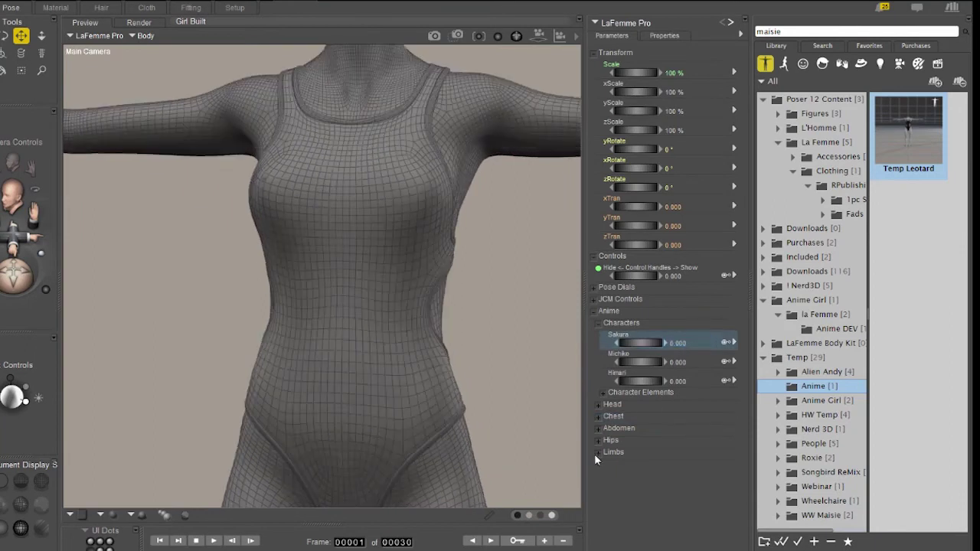
# Set LaFemme Pro's AnimeBreastsFlat chest morph to 1
pyautogui.click(600, 415)
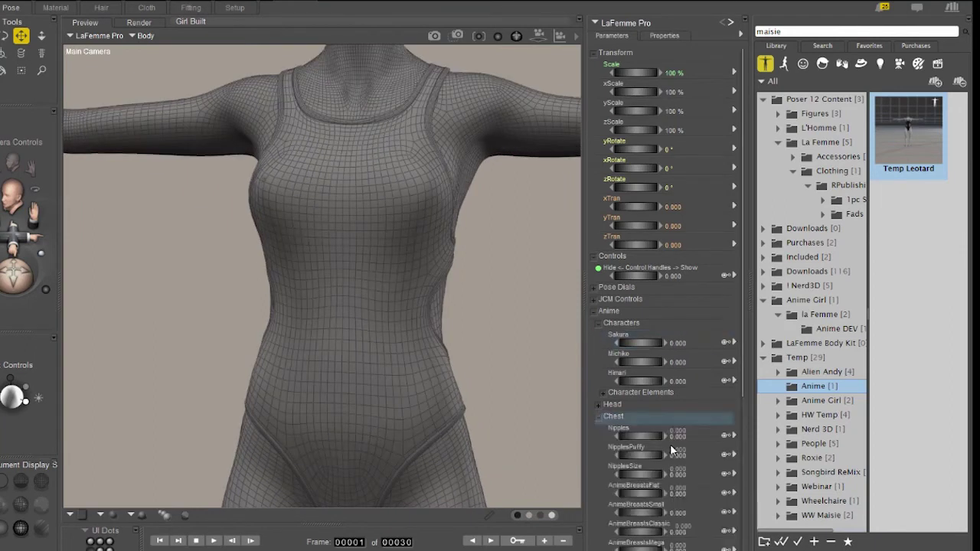
pyautogui.scroll(-2, 670, 452)
pyautogui.click(679, 422)
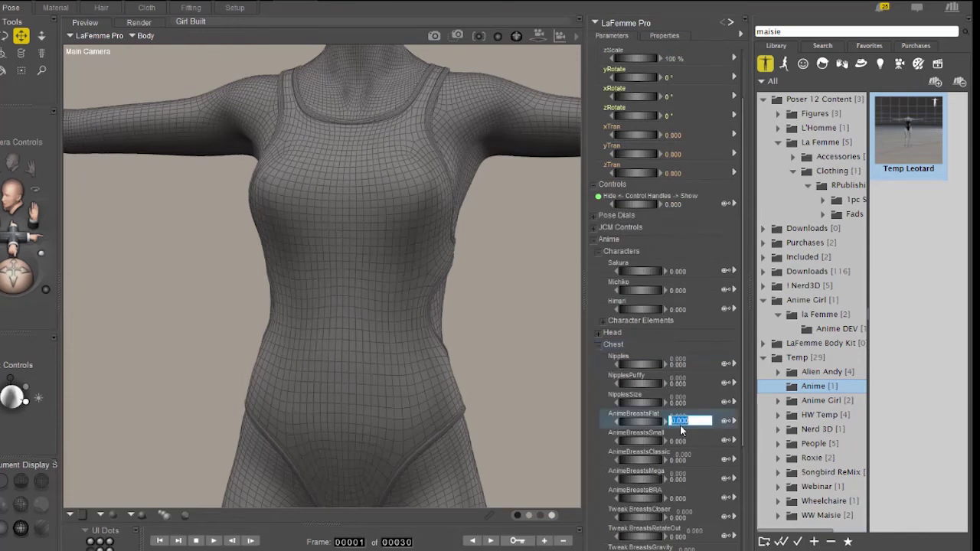
pyautogui.write('1')
pyautogui.press('Return')
# Examine how the leotard fits around the figure's chest, neckline and armhole from the front and side
pyautogui.scroll(10, 361, 399)
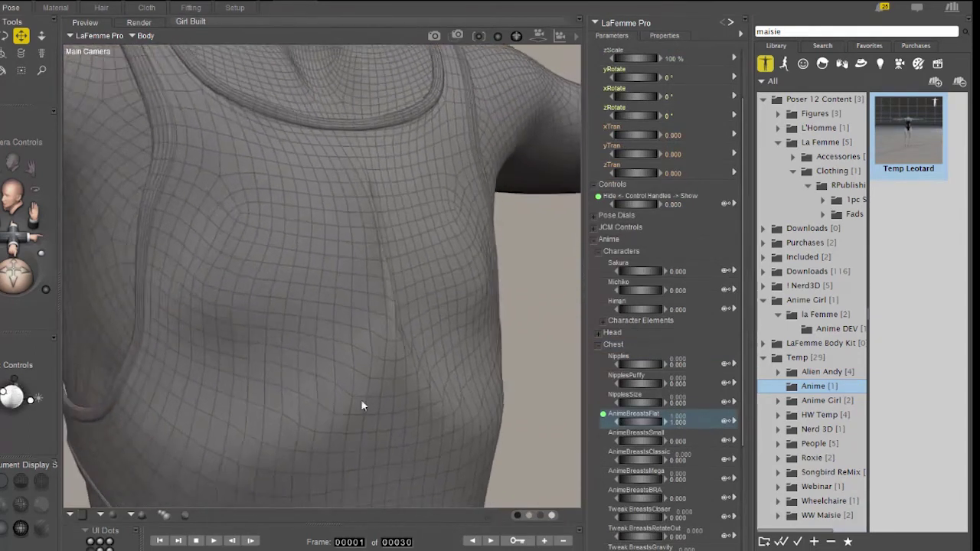
pyautogui.moveTo(419, 247); pyautogui.dragTo(399, 298, button='middle')
pyautogui.scroll(-2, 502, 501)
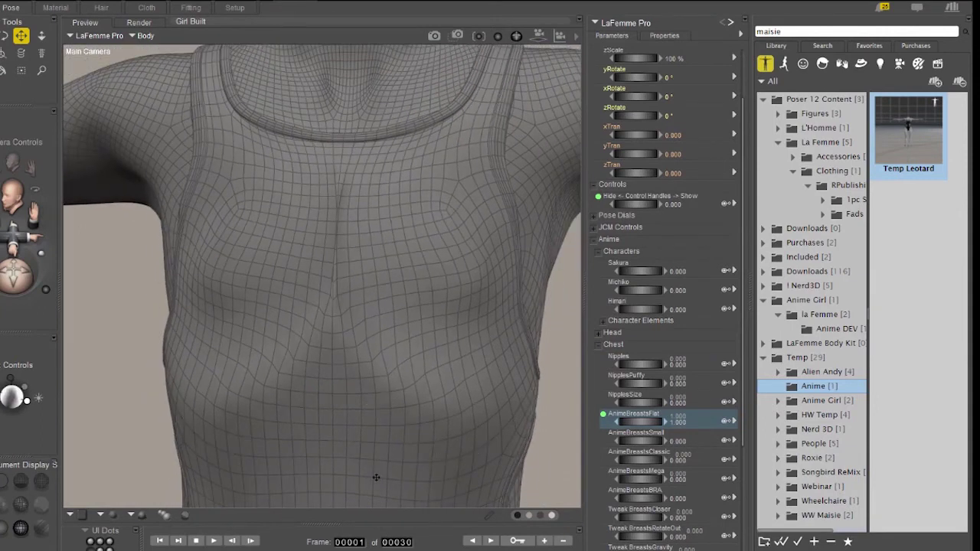
pyautogui.scroll(-4, 377, 482)
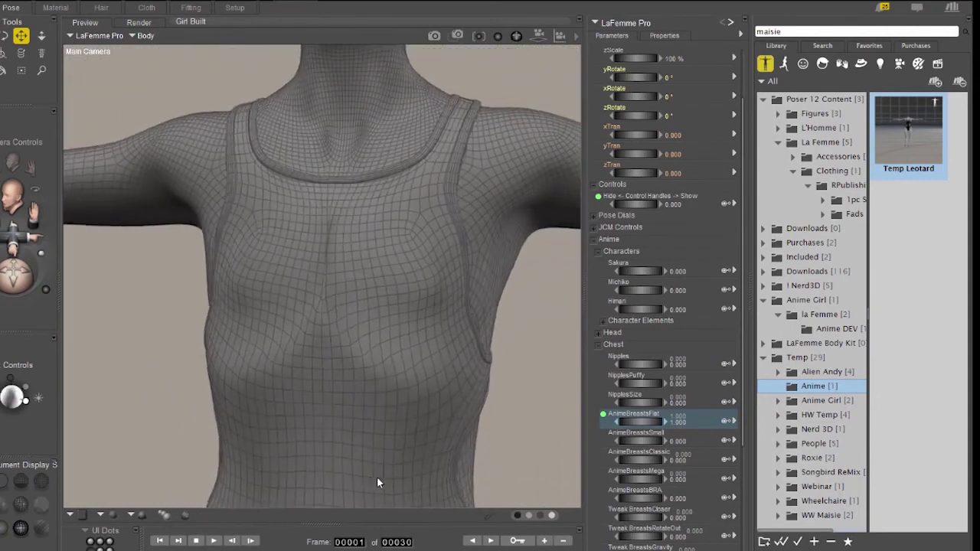
pyautogui.moveTo(377, 482); pyautogui.dragTo(373, 395, button='middle')
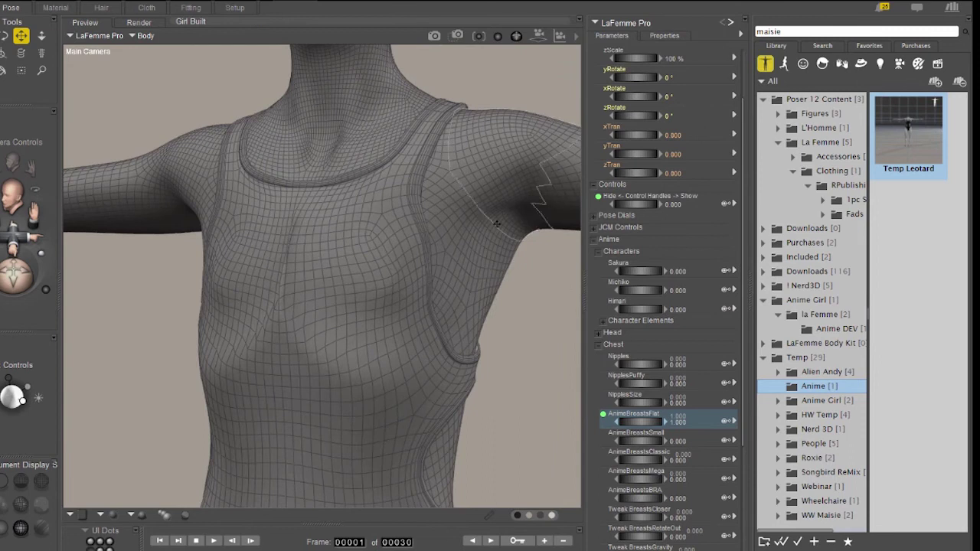
pyautogui.moveTo(496, 222); pyautogui.dragTo(539, 212, button='middle')
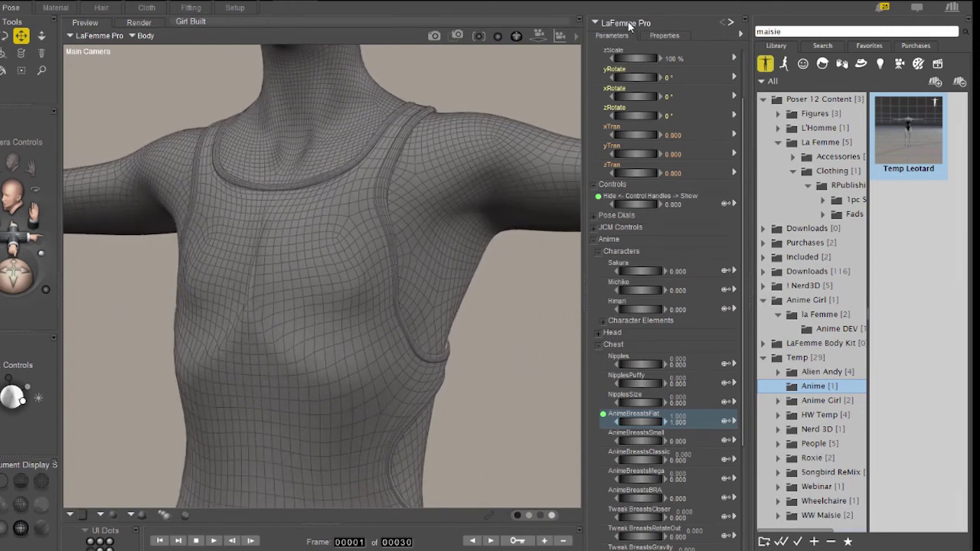
# Select the 1PC Suit figure and review its conforming properties
pyautogui.click(92, 36)
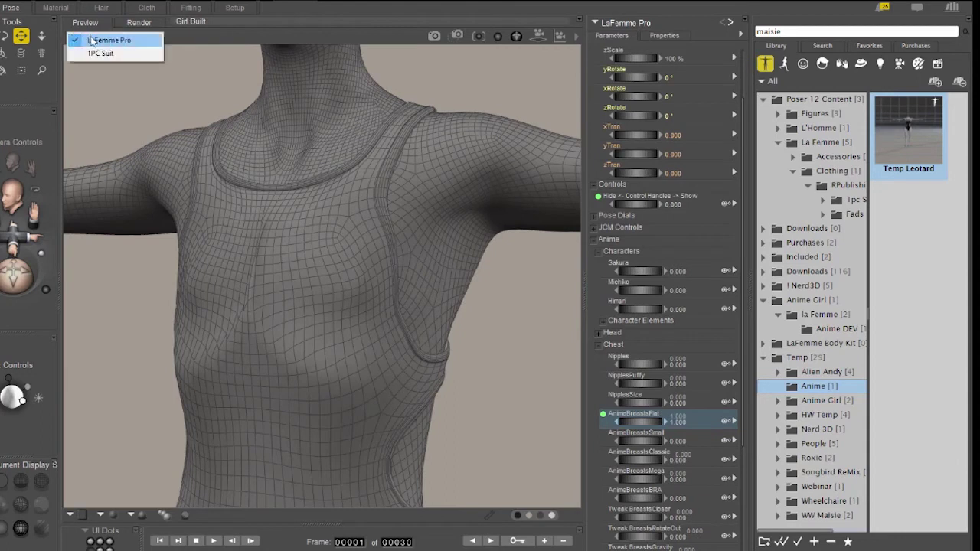
pyautogui.click(101, 53)
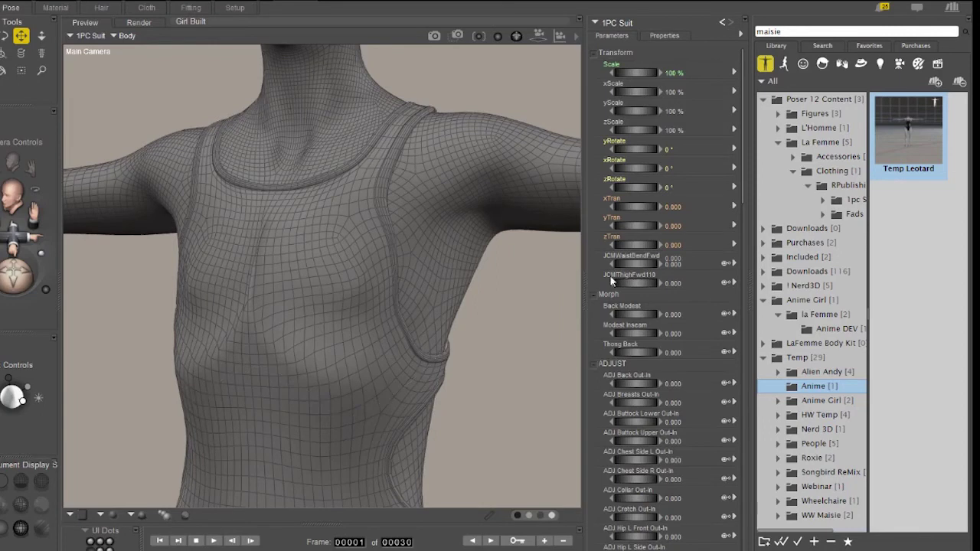
pyautogui.click(669, 38)
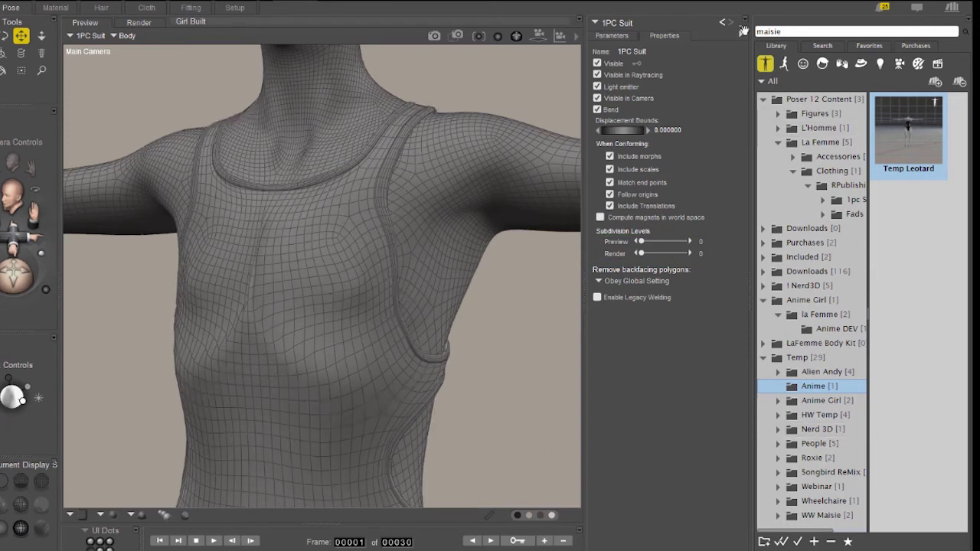
pyautogui.click(617, 36)
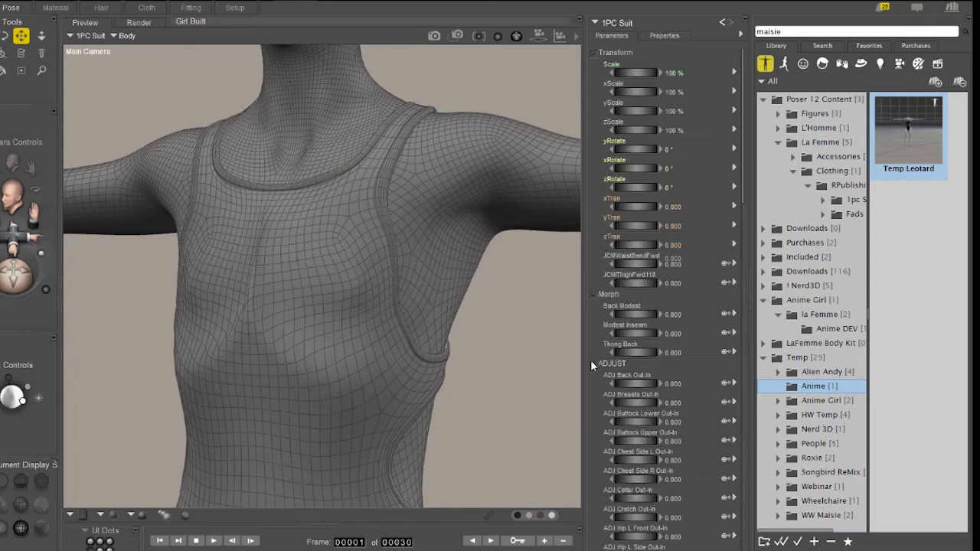
# Open the 1PC Suit's AnimeBreastsFlat morph in the Morphing Tool, and close the tool without editing
pyautogui.click(616, 365)
pyautogui.scroll(-3, 656, 352)
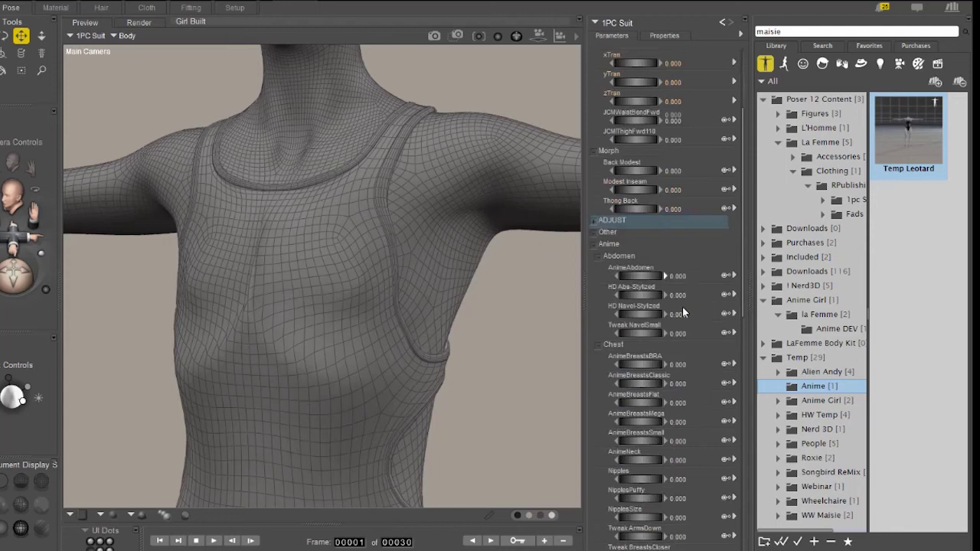
pyautogui.scroll(-2, 682, 306)
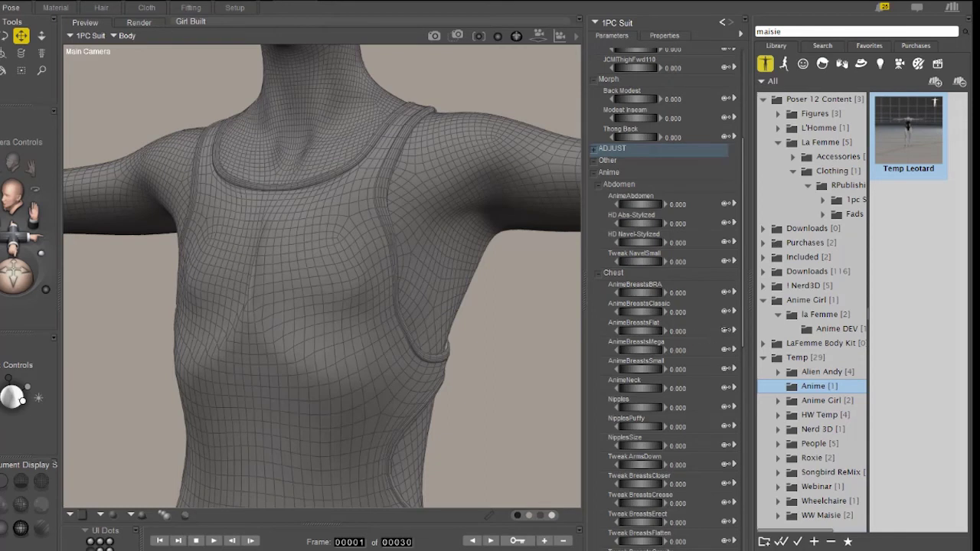
pyautogui.click(736, 332)
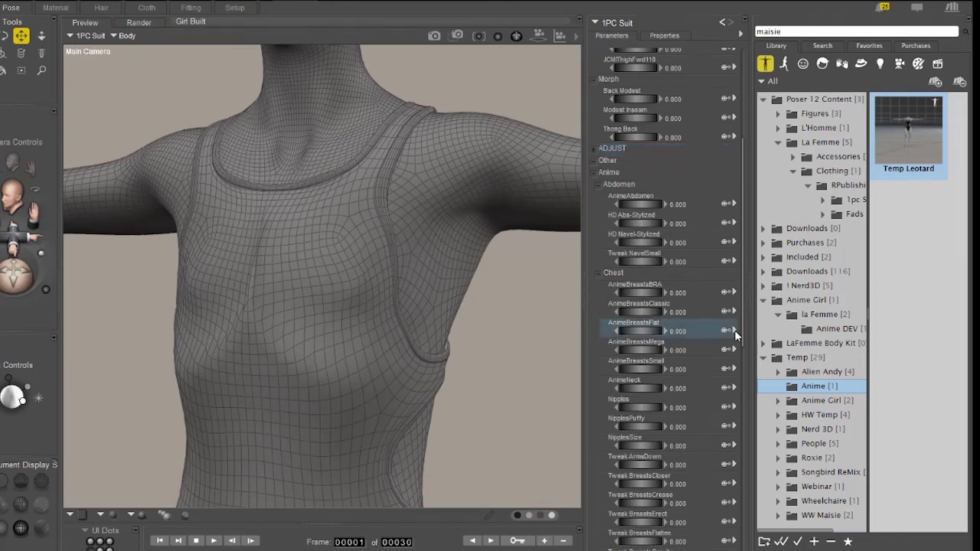
pyautogui.click(734, 331)
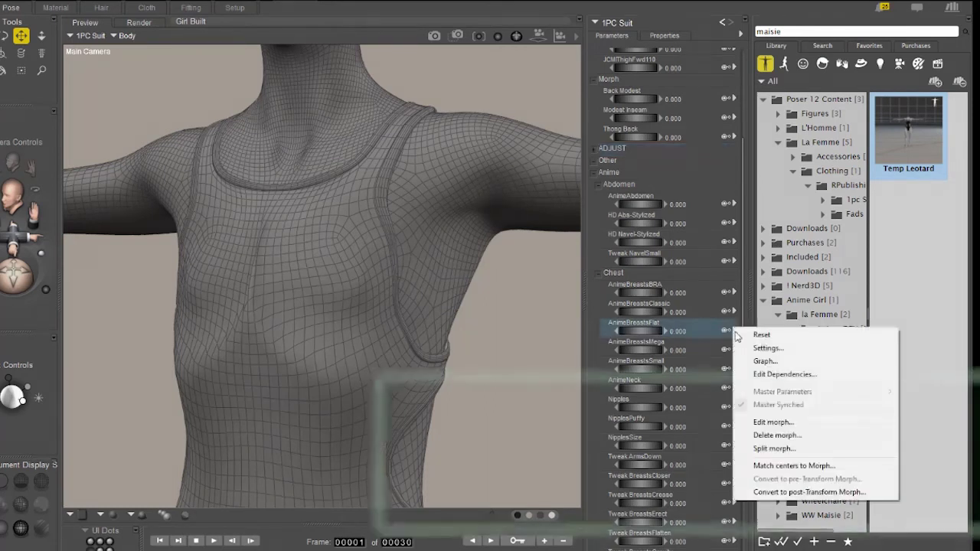
pyautogui.click(775, 423)
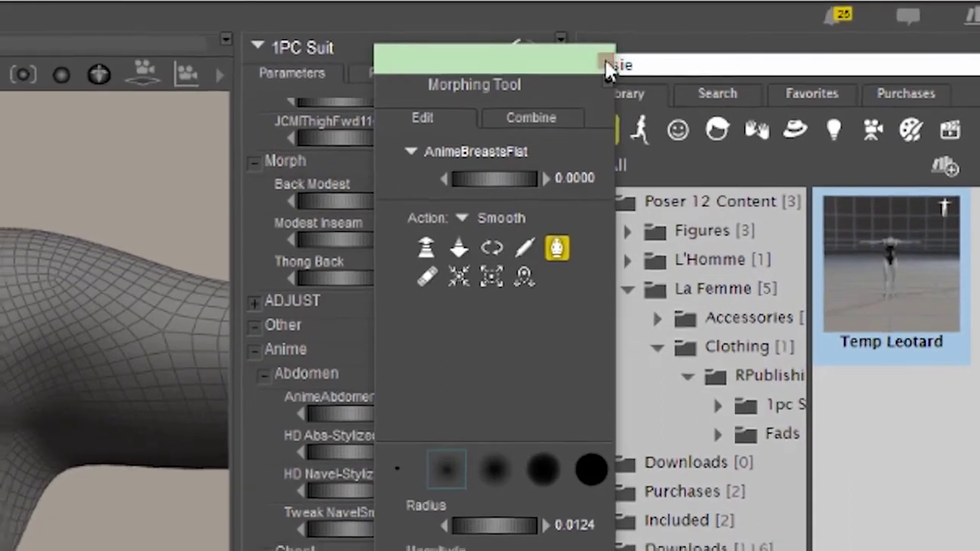
pyautogui.click(606, 64)
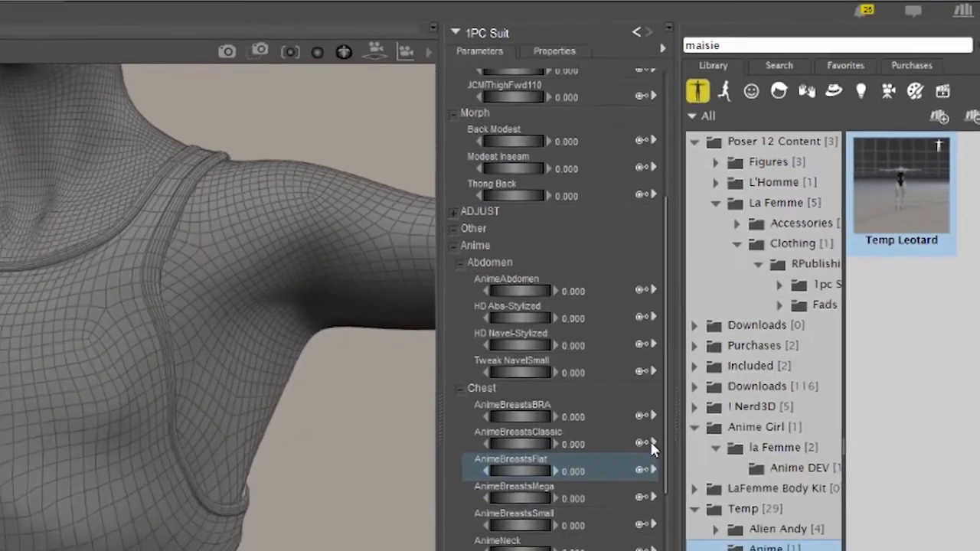
pyautogui.click(696, 374)
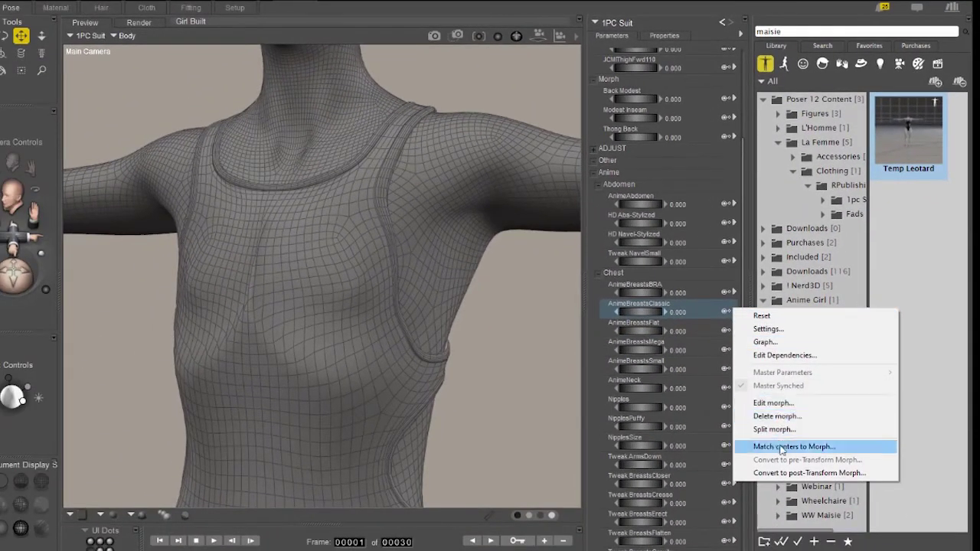
pyautogui.click(773, 403)
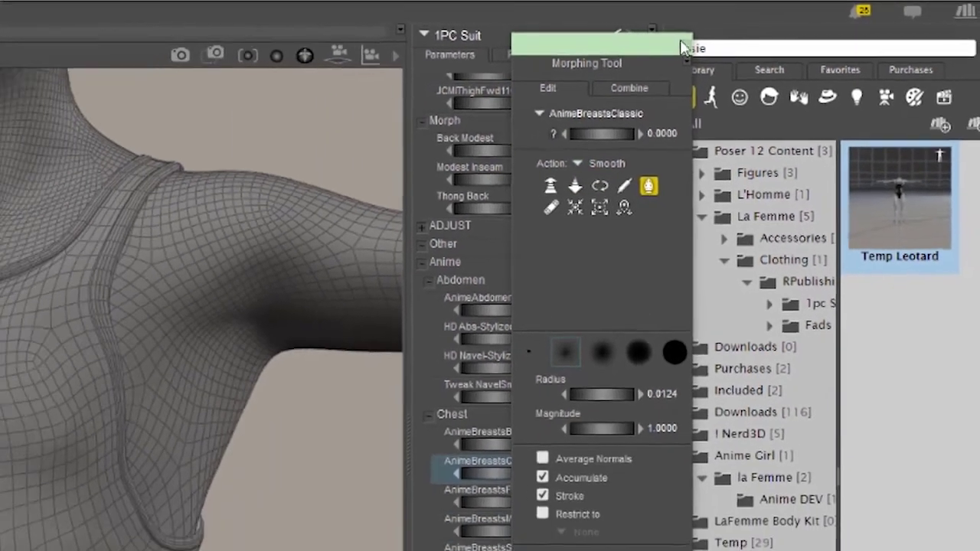
pyautogui.click(601, 61)
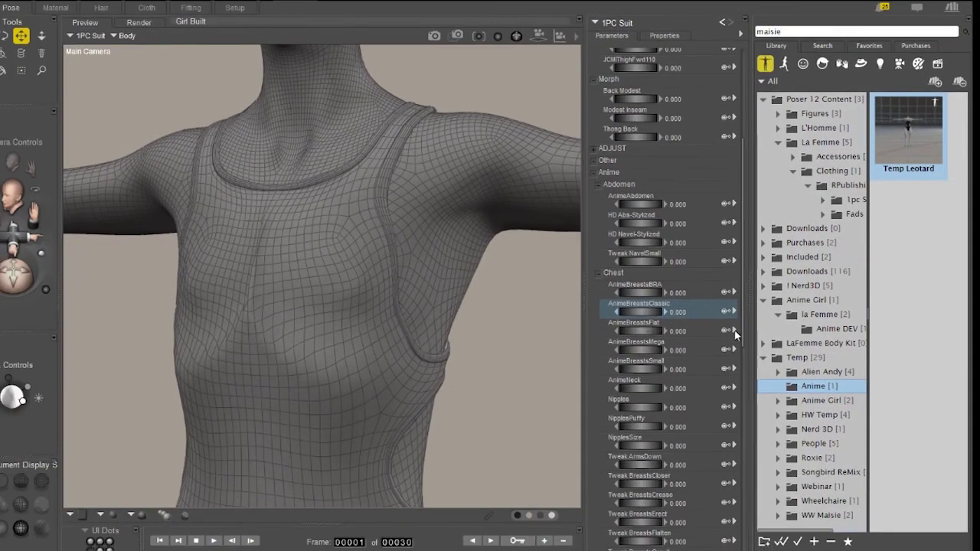
# Open the 1PC Suit's AnimeBreastsFlat morph in the Morphing Tool and smooth the crease down the centre of the chest
pyautogui.click(733, 330)
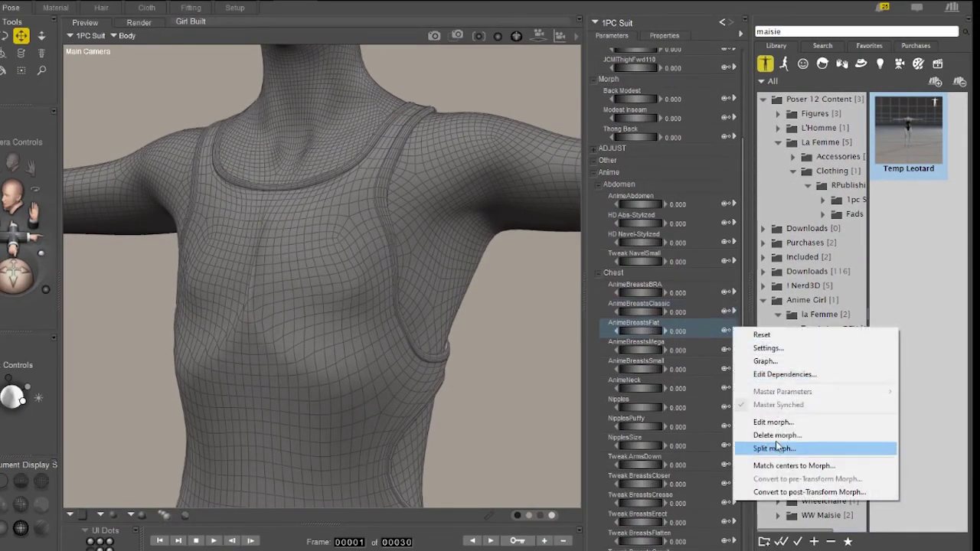
pyautogui.click(773, 422)
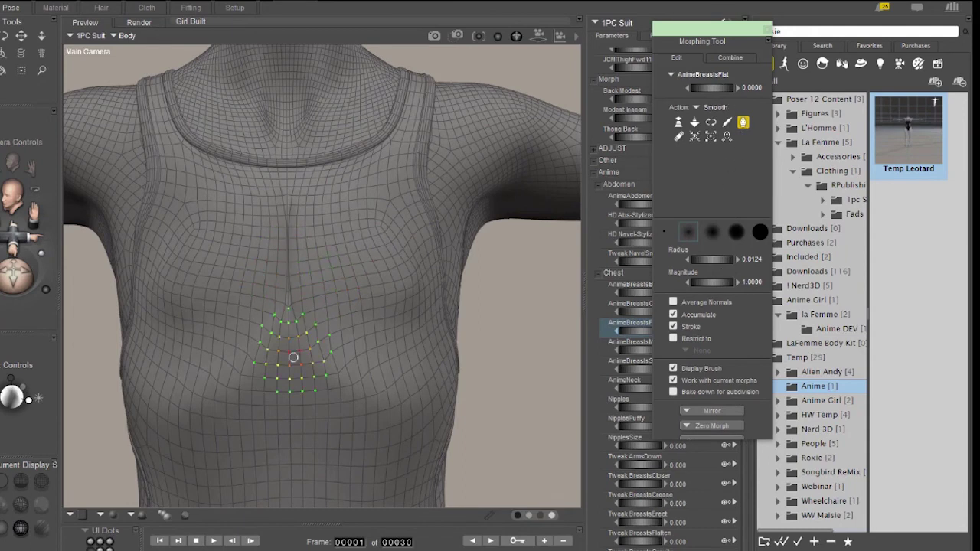
pyautogui.moveTo(290, 327); pyautogui.dragTo(283, 223)
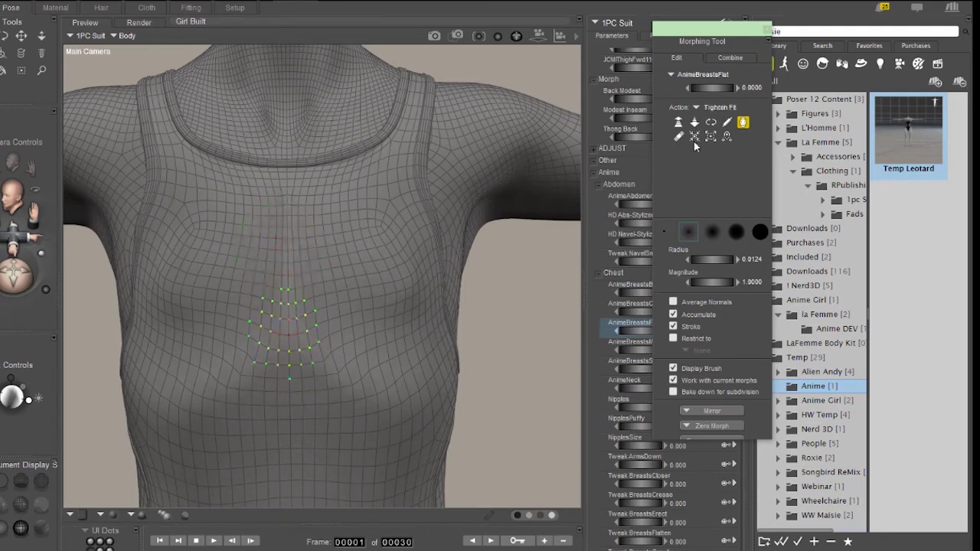
# Tighten the suit's fit across the centre of the chest with the Tighten Fit brush, using LaFemme Pro as the goal
pyautogui.moveTo(428, 317); pyautogui.dragTo(205, 317, button='middle')
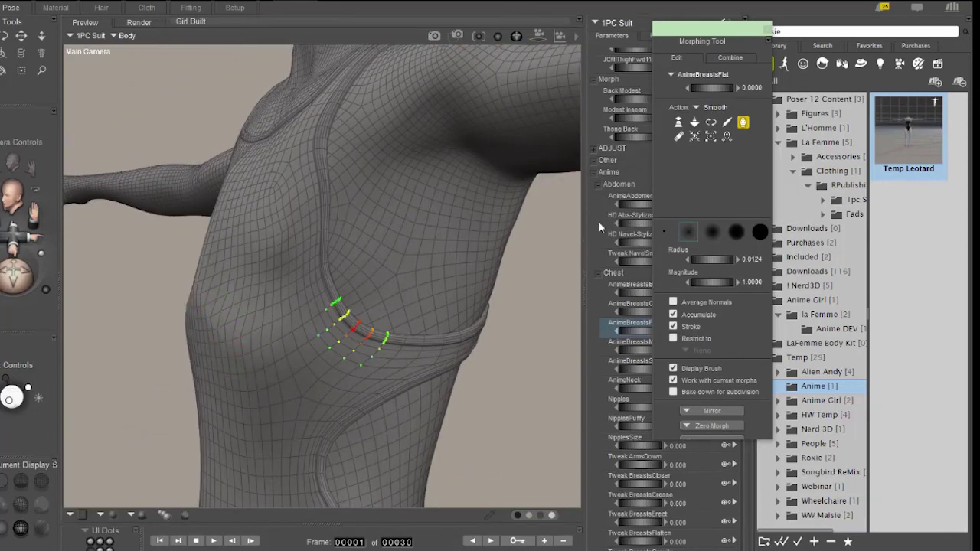
pyautogui.click(694, 136)
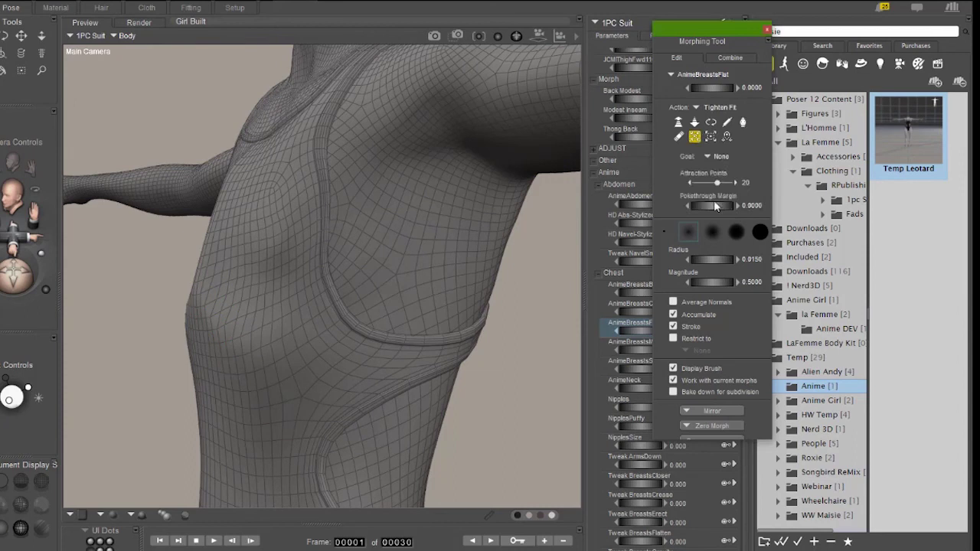
pyautogui.click(725, 159)
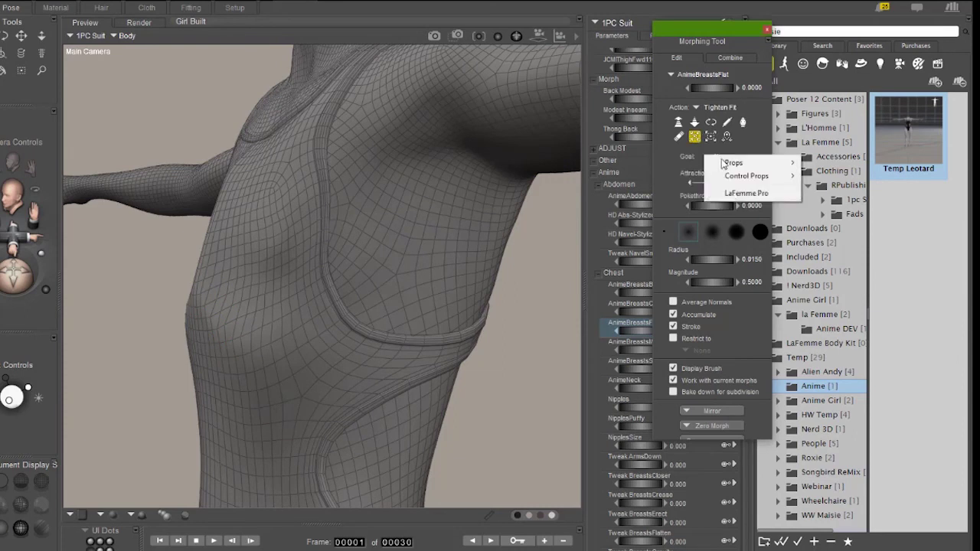
pyautogui.click(743, 193)
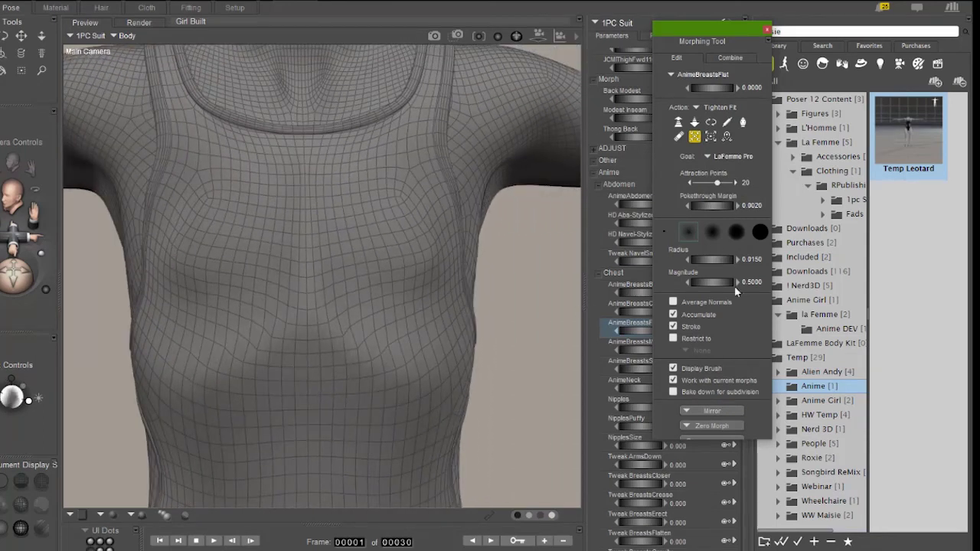
pyautogui.moveTo(171, 382); pyautogui.dragTo(192, 383)
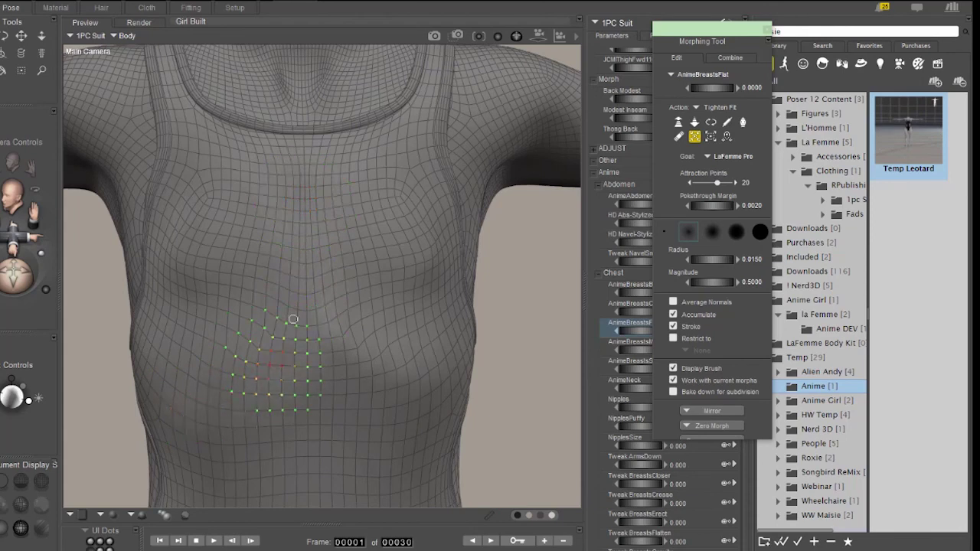
# Smooth the centre of the chest and mirror the AnimeBreastsFlat morph from right to left on the 1PC Suit, closing the Morphing Tool
pyautogui.click(741, 123)
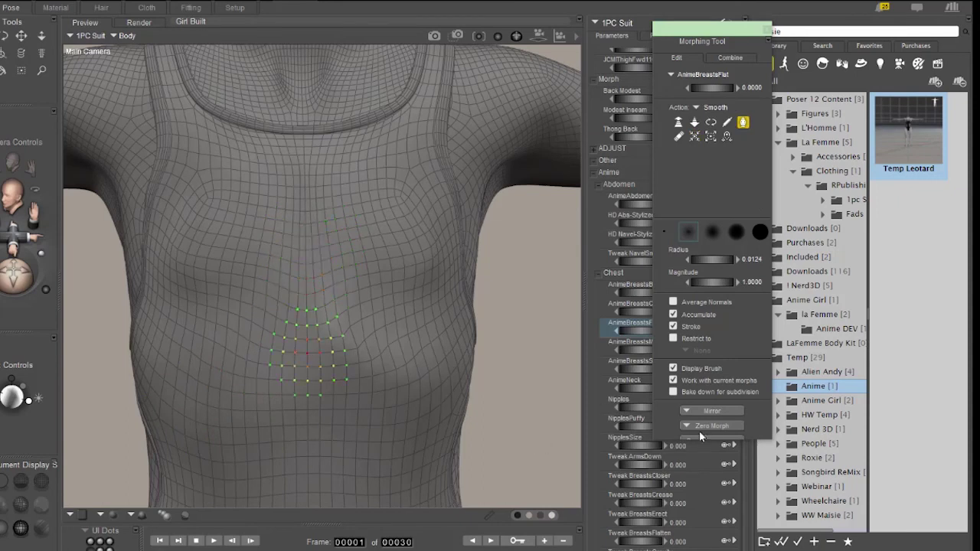
pyautogui.click(711, 411)
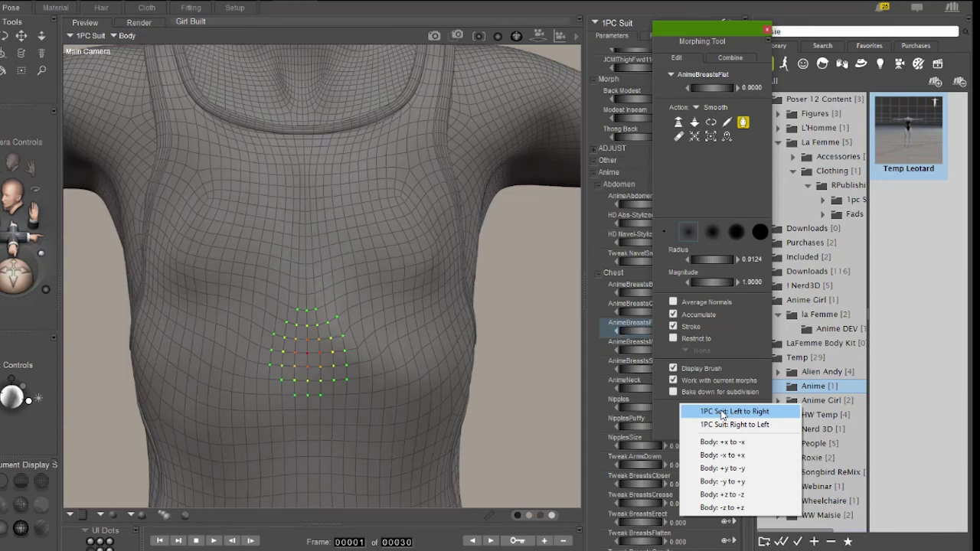
pyautogui.click(724, 424)
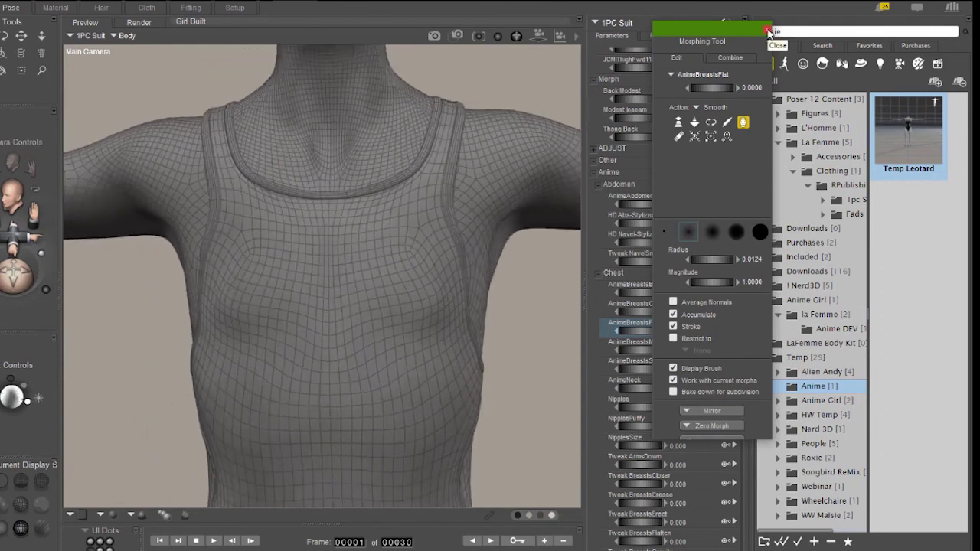
pyautogui.click(768, 33)
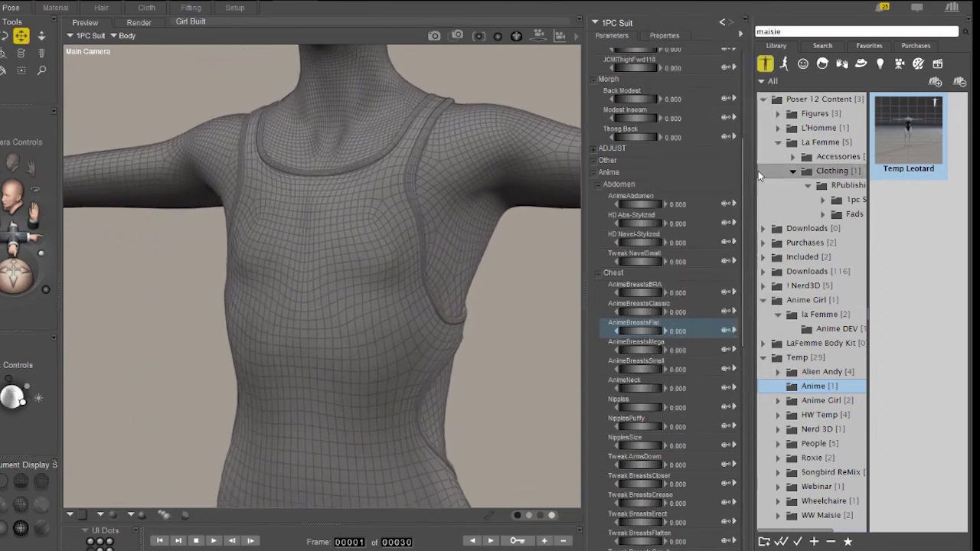